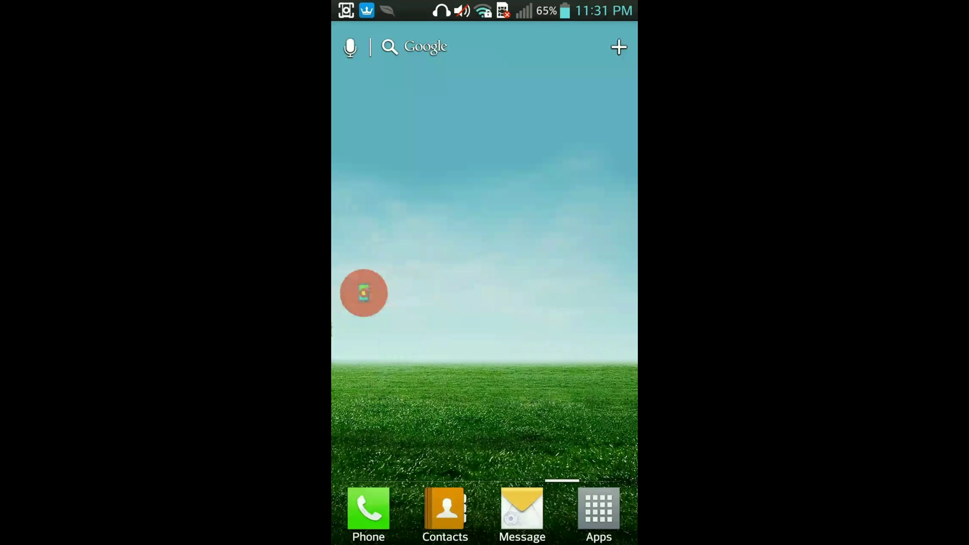
# - Launch Messenger from the app drawer, reached via the previous home screen page
pyautogui.click(569, 314)
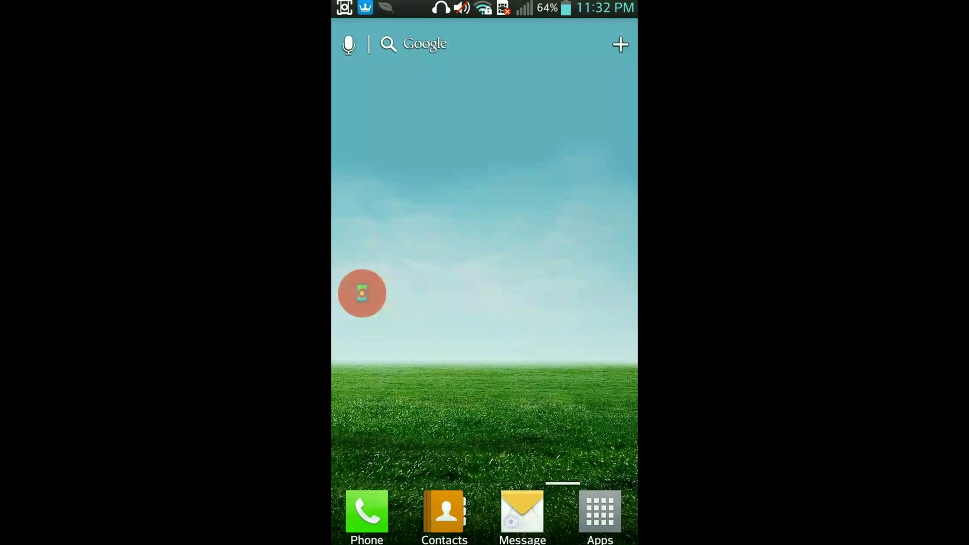
pyautogui.moveTo(580, 318); pyautogui.dragTo(525, 109)
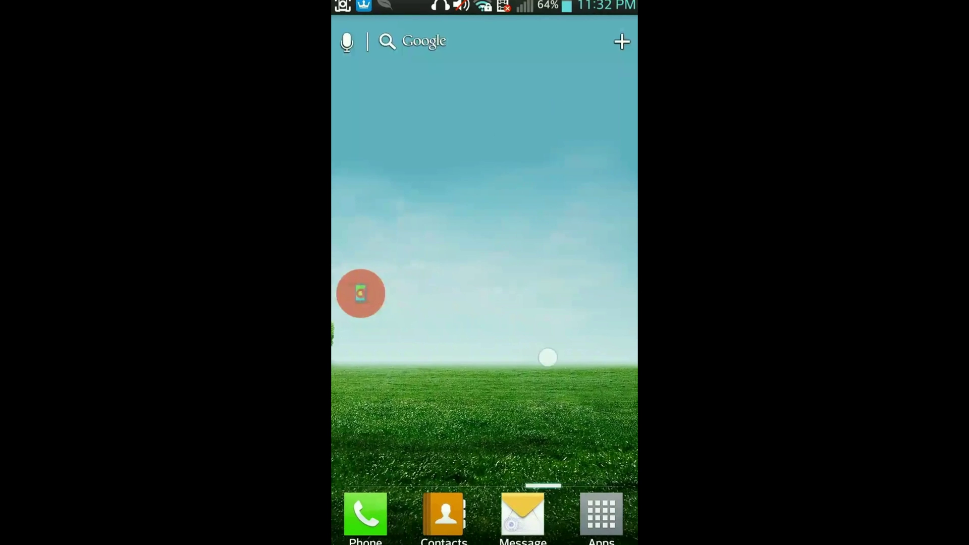
pyautogui.moveTo(547, 356); pyautogui.dragTo(635, 357)
pyautogui.click(603, 517)
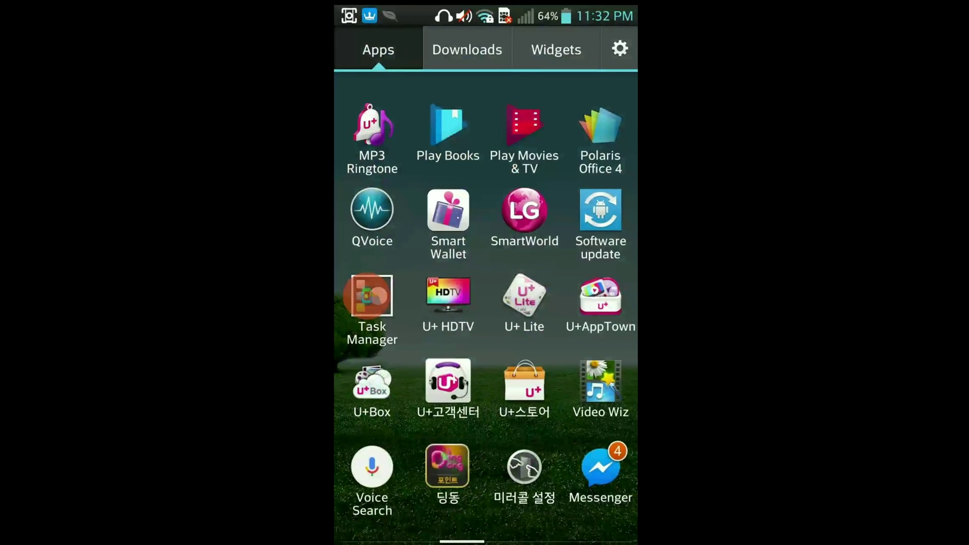
pyautogui.click(598, 466)
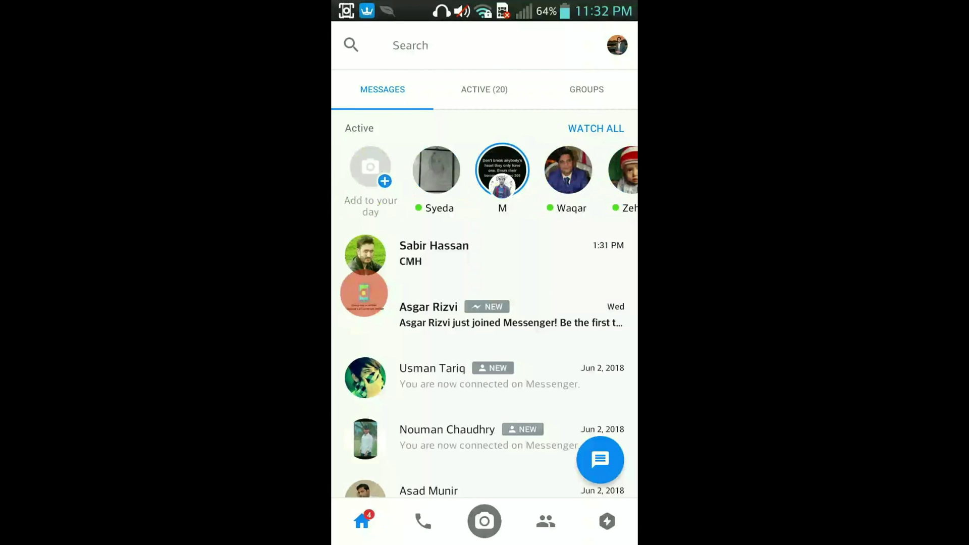
# - Start a new message with the inbox's floating compose button
pyautogui.click(600, 459)
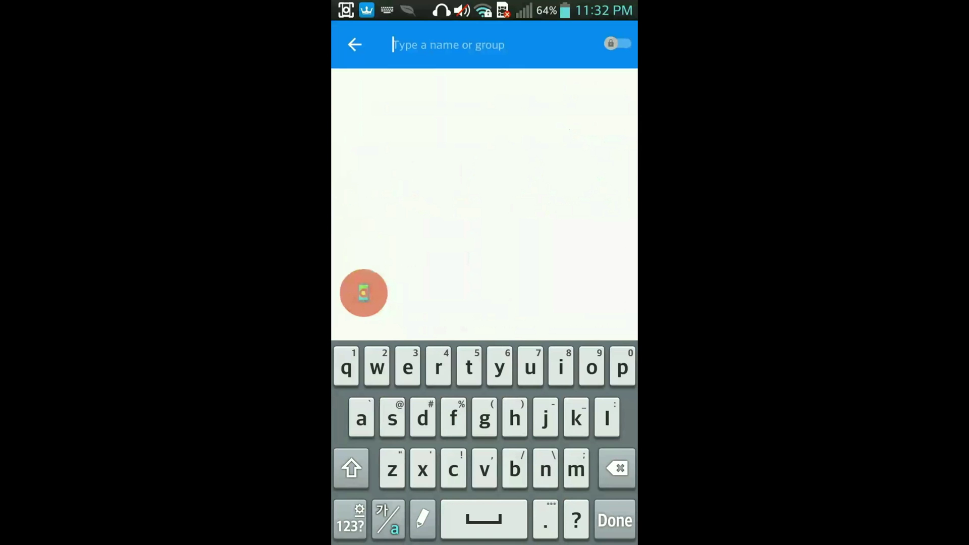
# - Switch the new message to secret mode and choose the matching contact as recipient
pyautogui.click(617, 43)
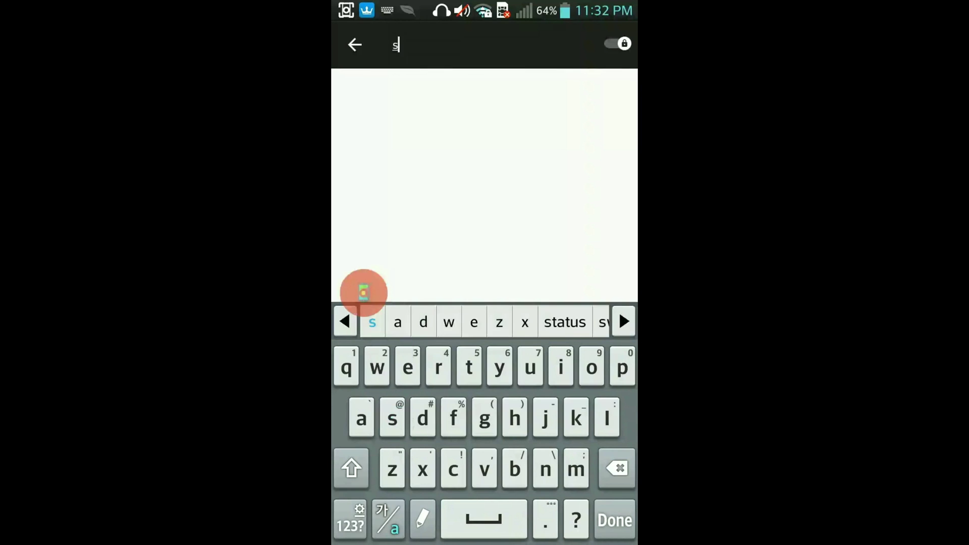
pyautogui.write('abi')
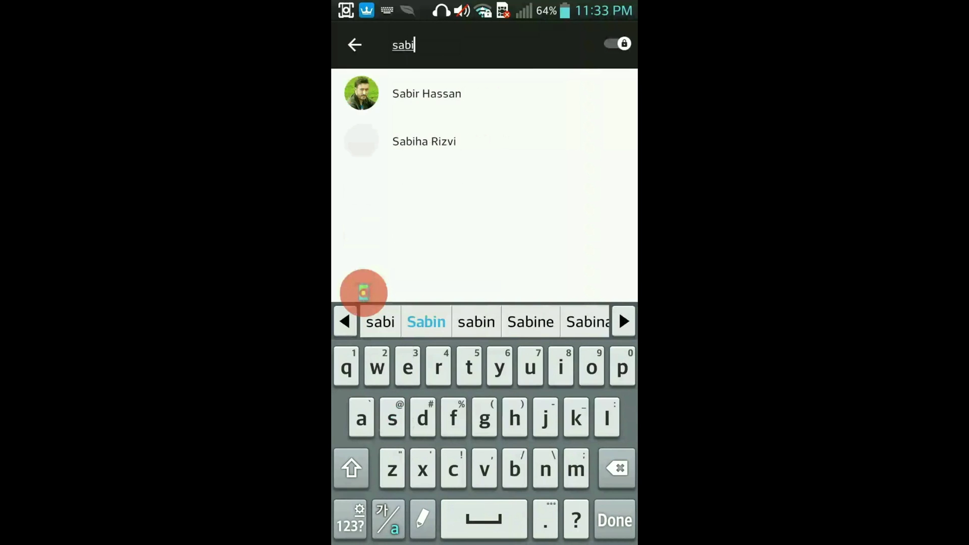
pyautogui.write('r')
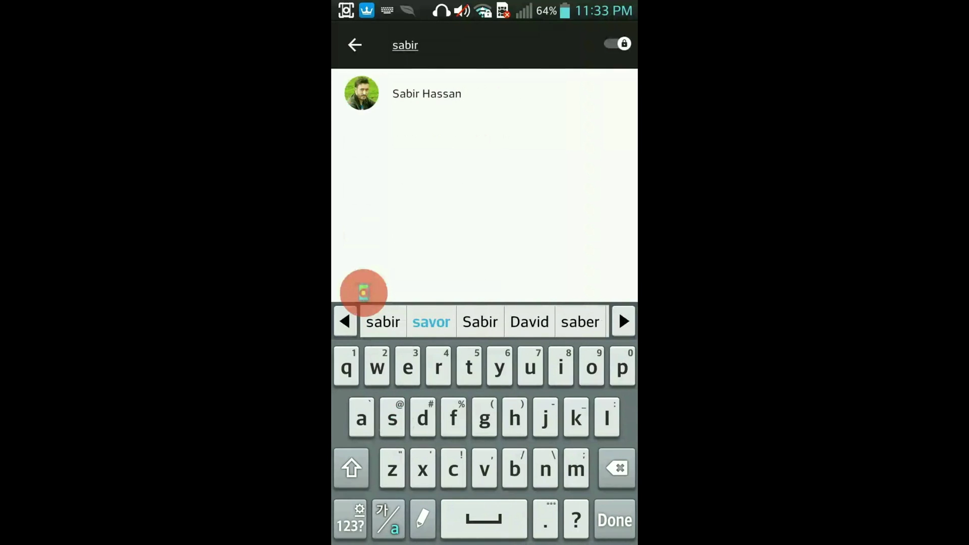
pyautogui.click(523, 103)
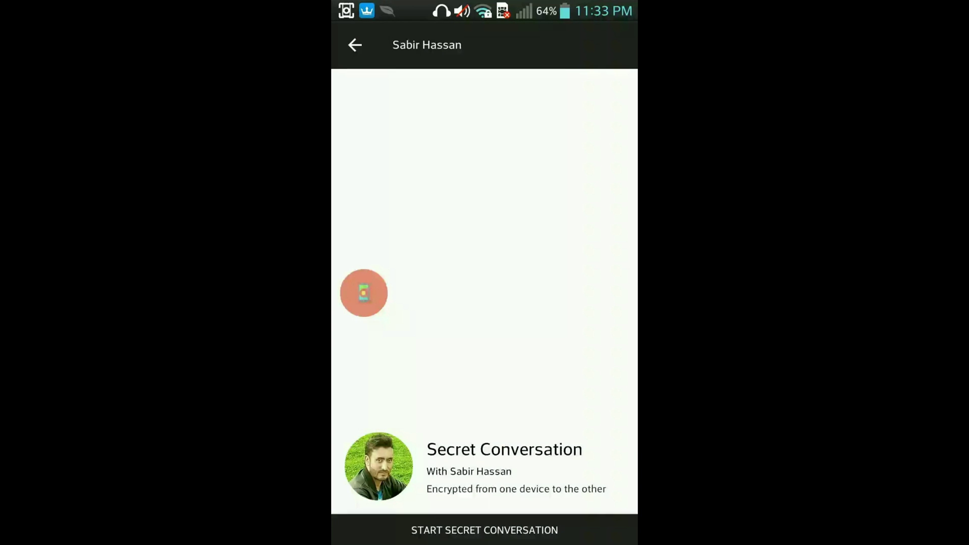
# - Start the secret conversation and confirm turning on Secret Conversations for this device
pyautogui.click(484, 530)
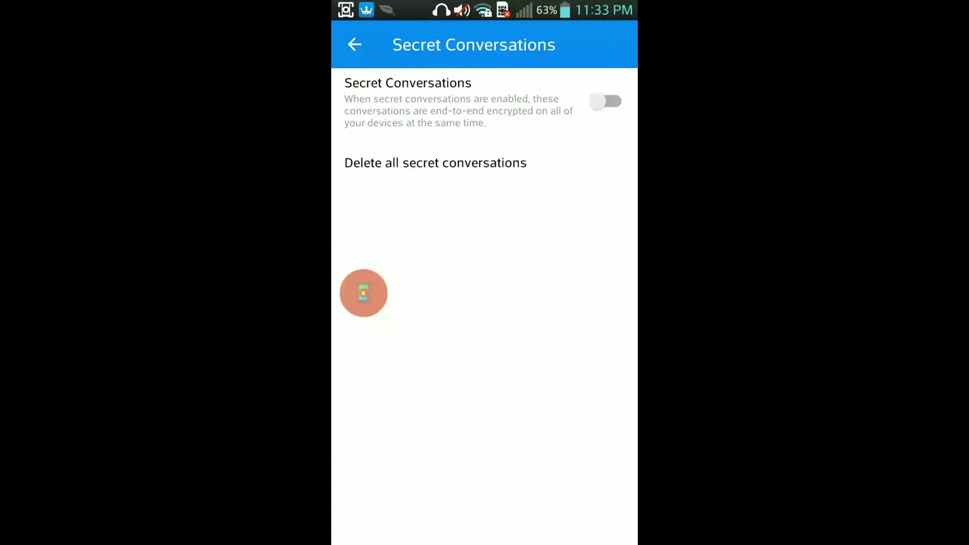
pyautogui.click(606, 100)
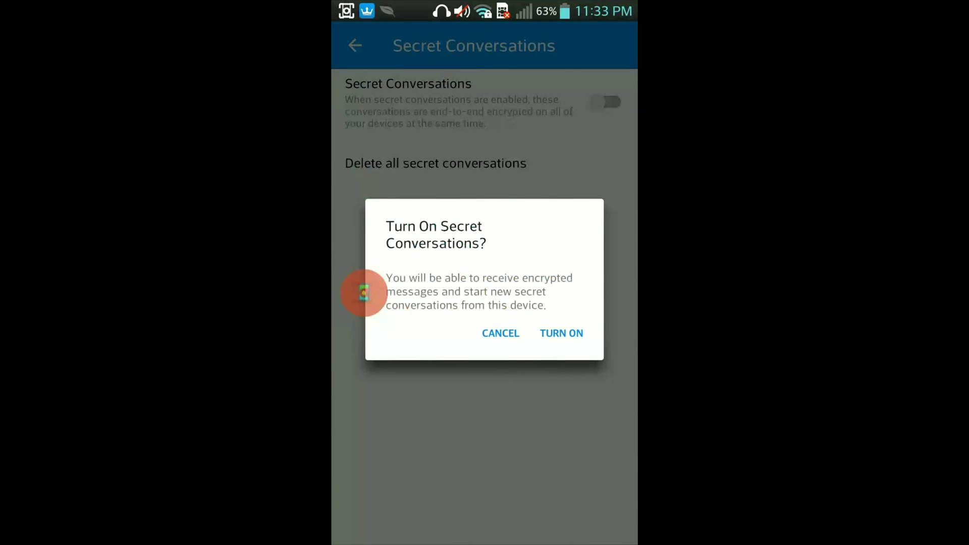
pyautogui.click(561, 333)
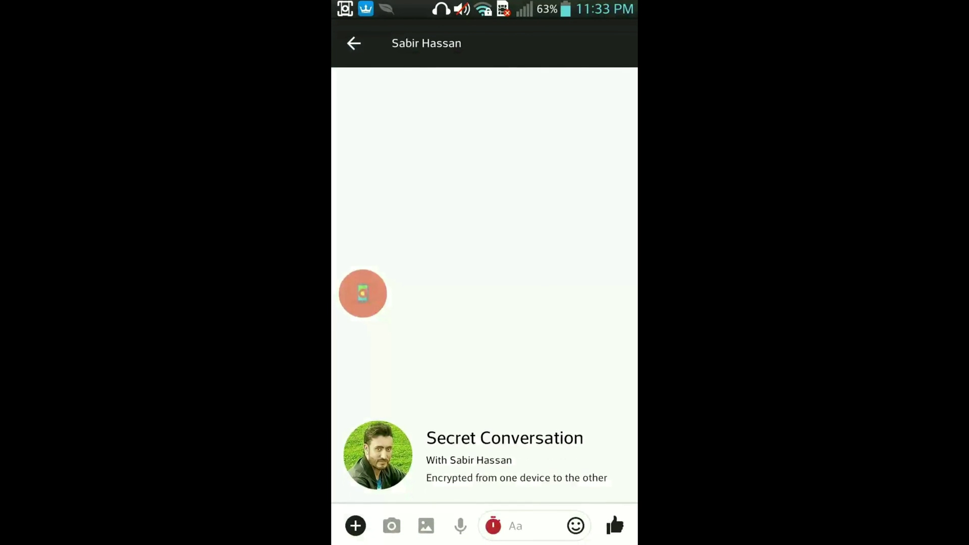
# - Draft the message 'Hi' with the disappearing timer set to 5 seconds
pyautogui.click(526, 526)
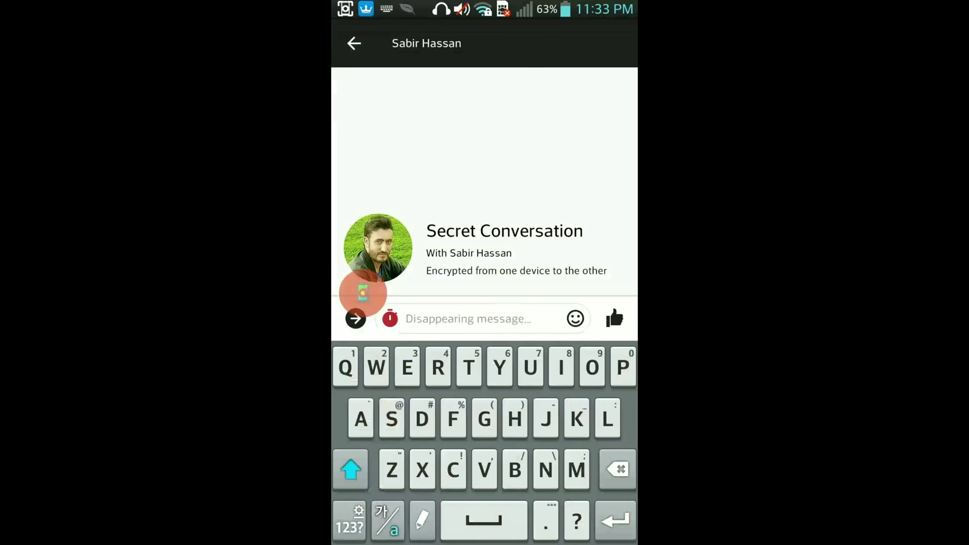
pyautogui.write('Hi')
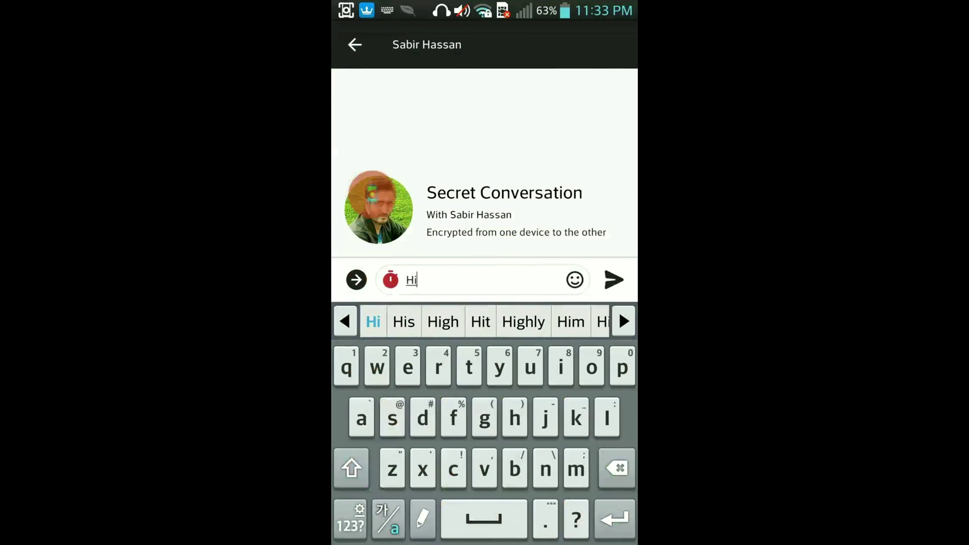
pyautogui.click(390, 280)
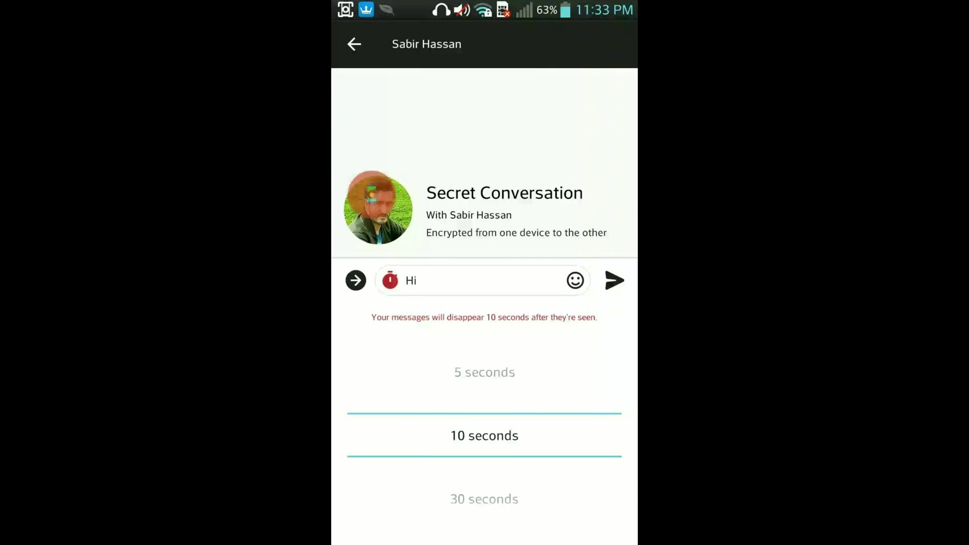
pyautogui.moveTo(495, 407)
pyautogui.mouseDown()
pyautogui.moveTo(496, 375)
pyautogui.moveTo(484, 490)
pyautogui.mouseUp()
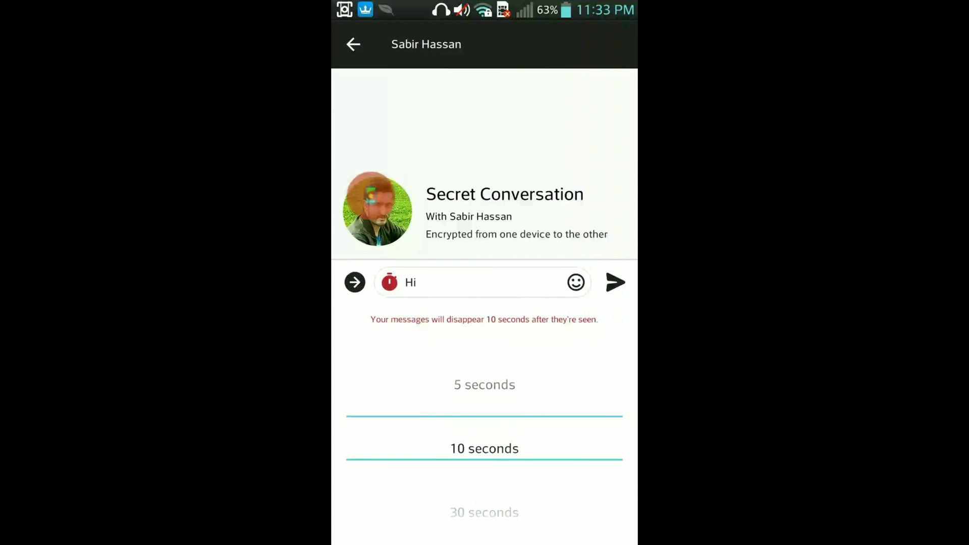
pyautogui.click(488, 428)
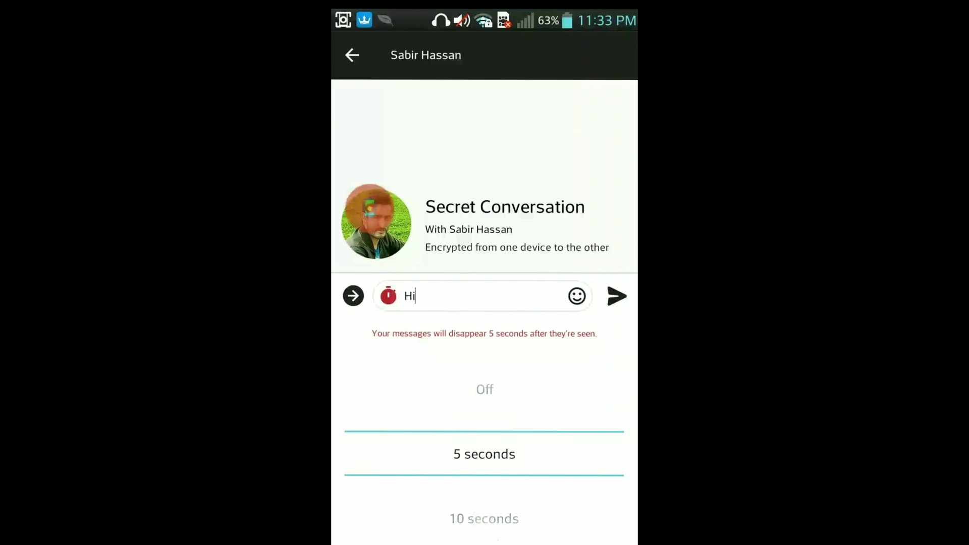
pyautogui.click(415, 297)
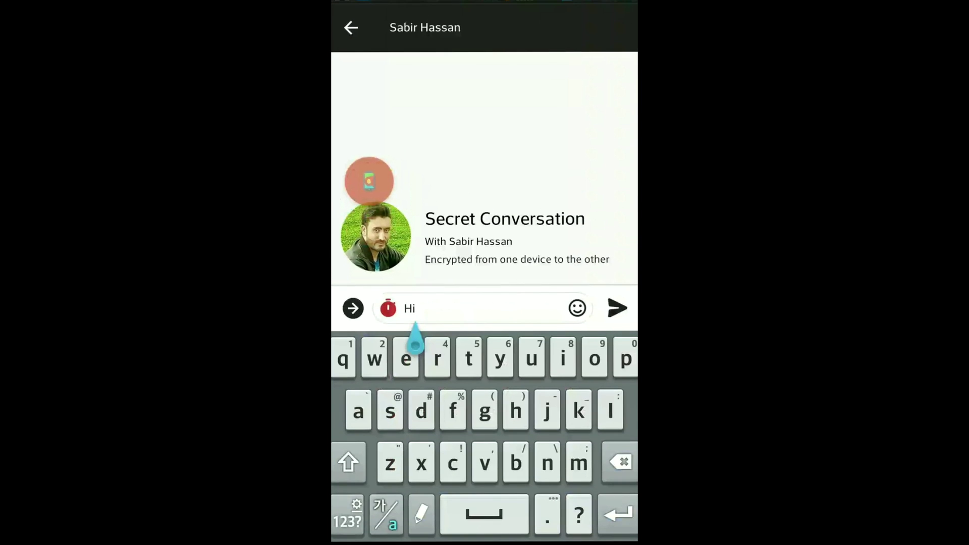
# - Send the timed 'Hi' and close the keyboard to watch it disappear
pyautogui.click(617, 314)
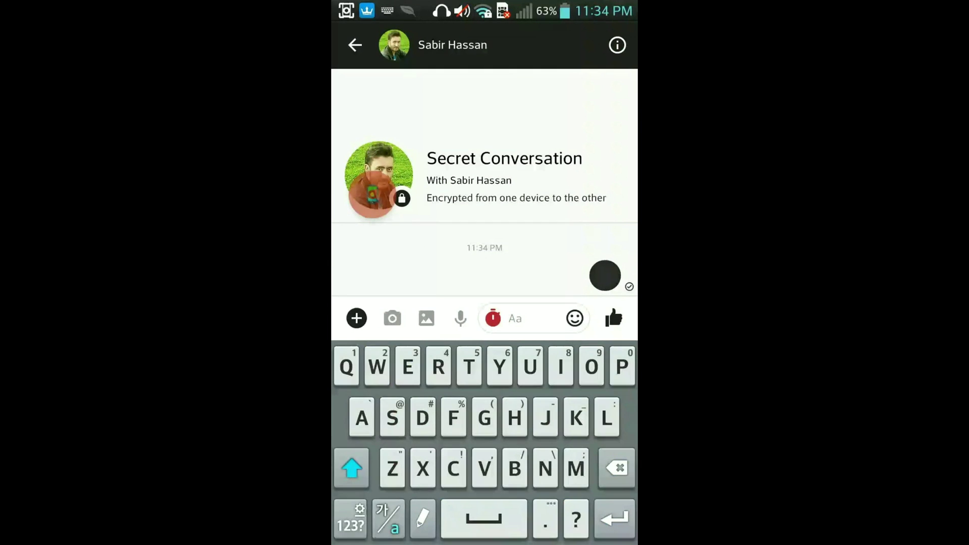
pyautogui.press('Escape')
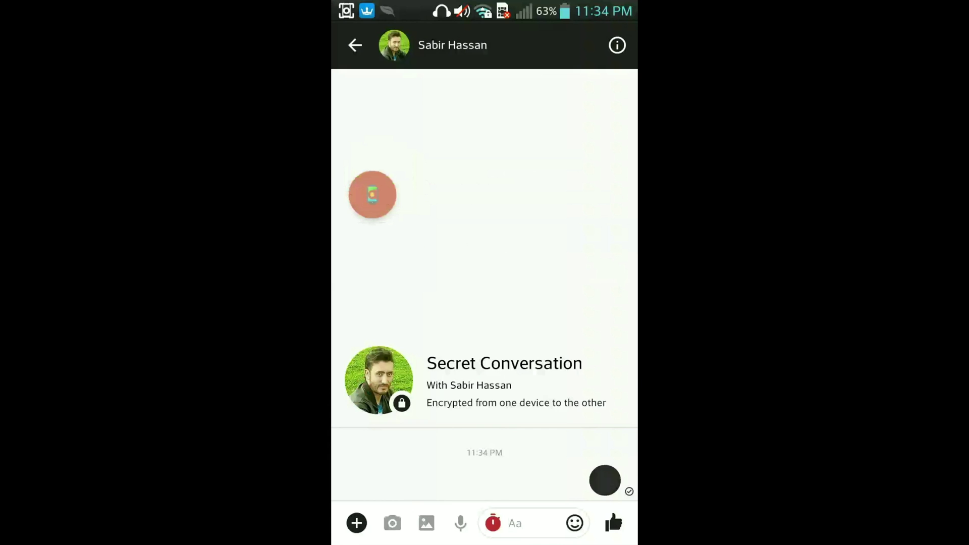